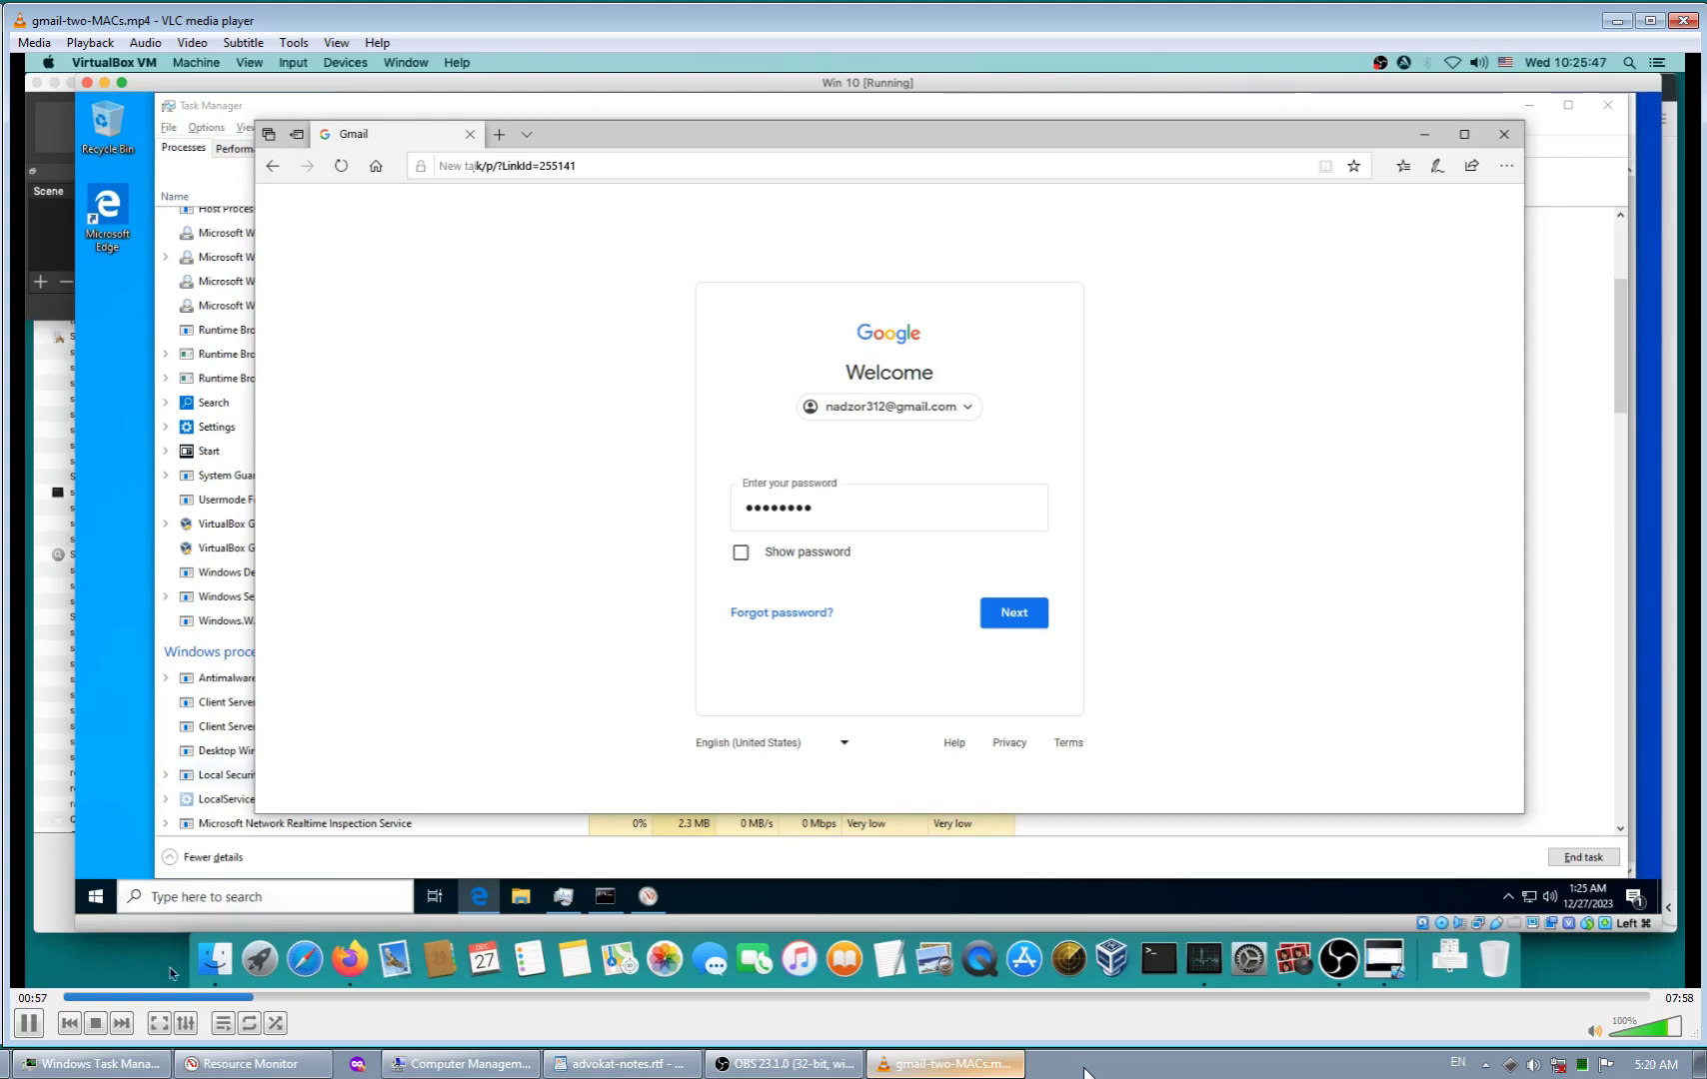
- Bring up the Mac's Gmail inbox and view its account panel to confirm the signed-in account
click(350, 956)
mouse_move(1013, 299)
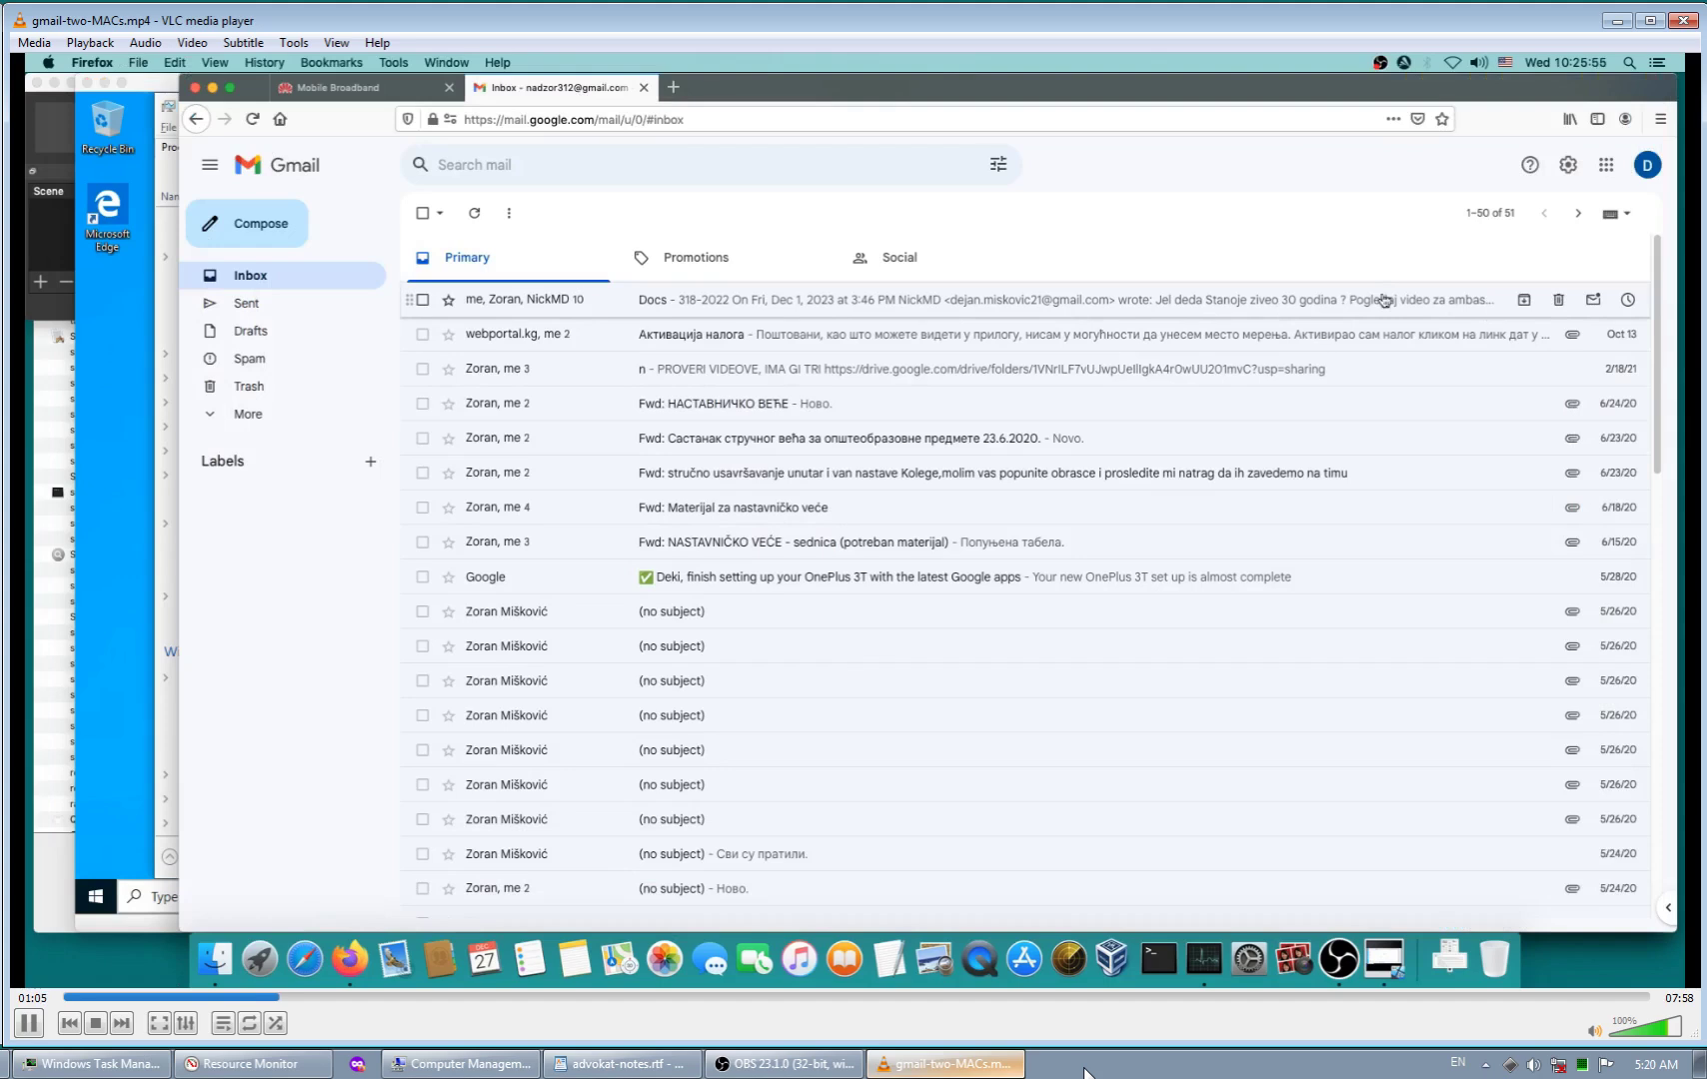
click(1641, 171)
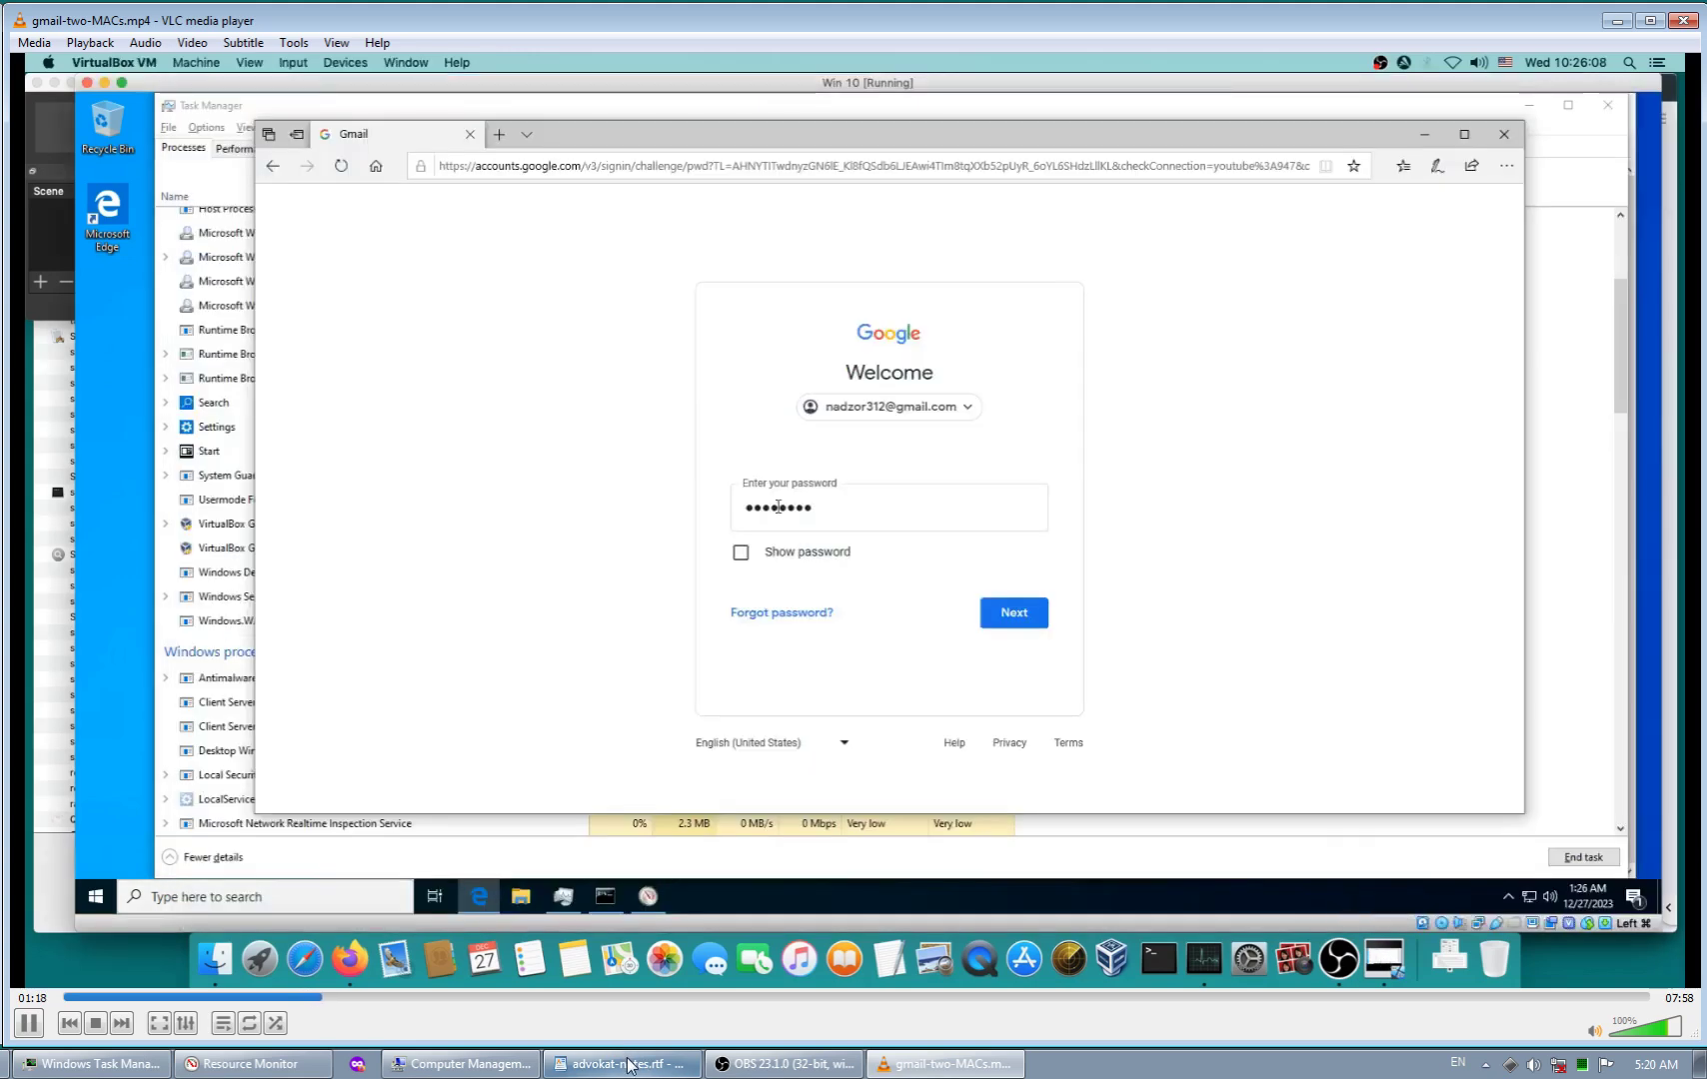
- Bring the WordPad notes window back up from the VM taskbar
click(629, 1063)
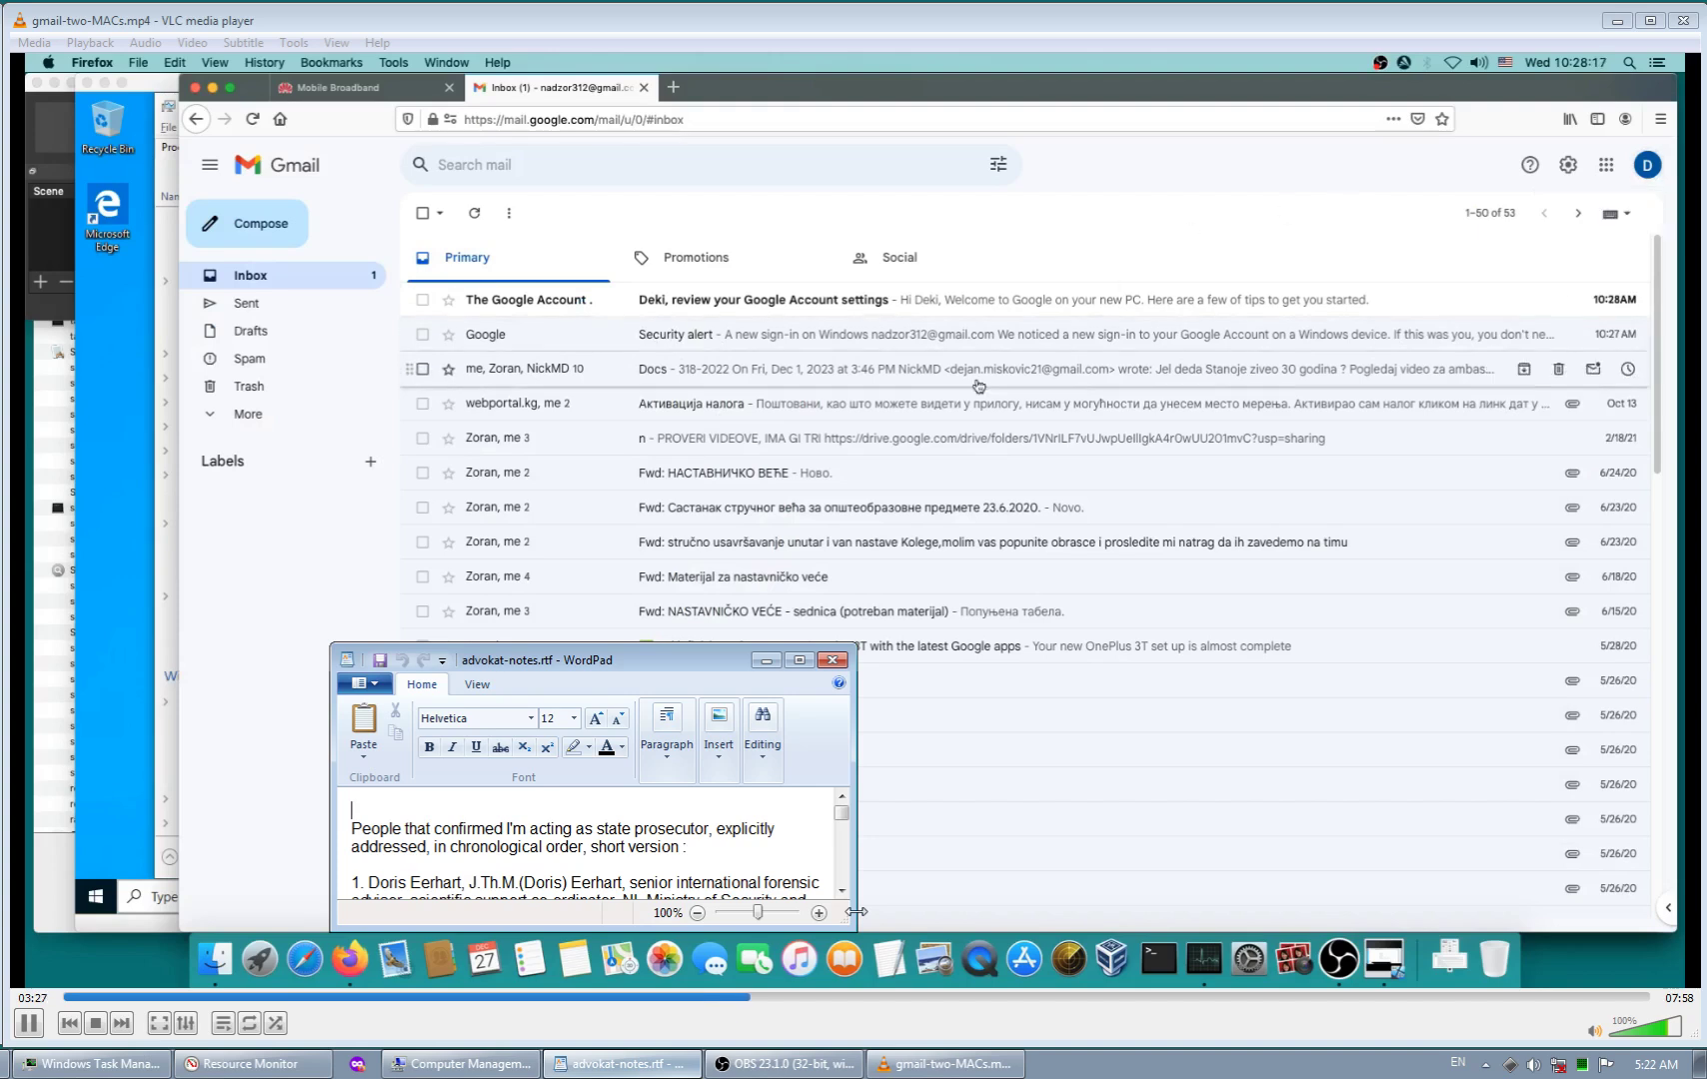
mouse_move(720, 299)
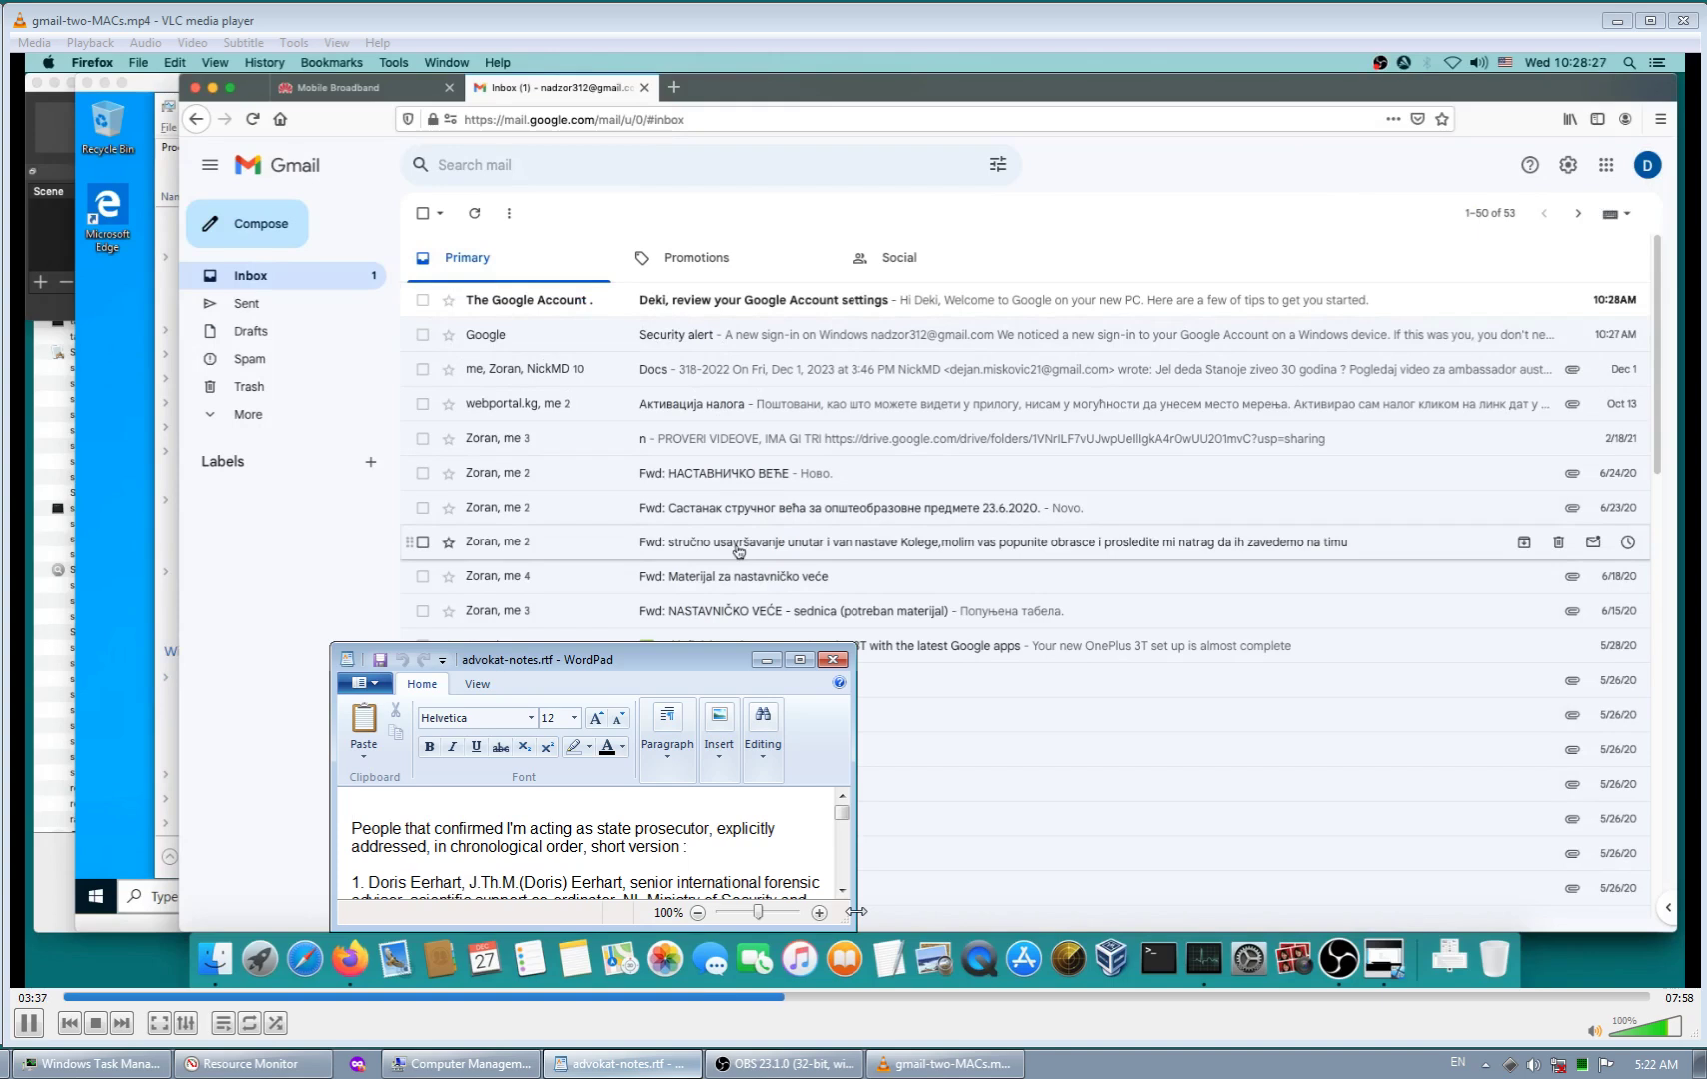
- Read the Google Account settings welcome email, then open YouTube from the Google apps grid
click(729, 307)
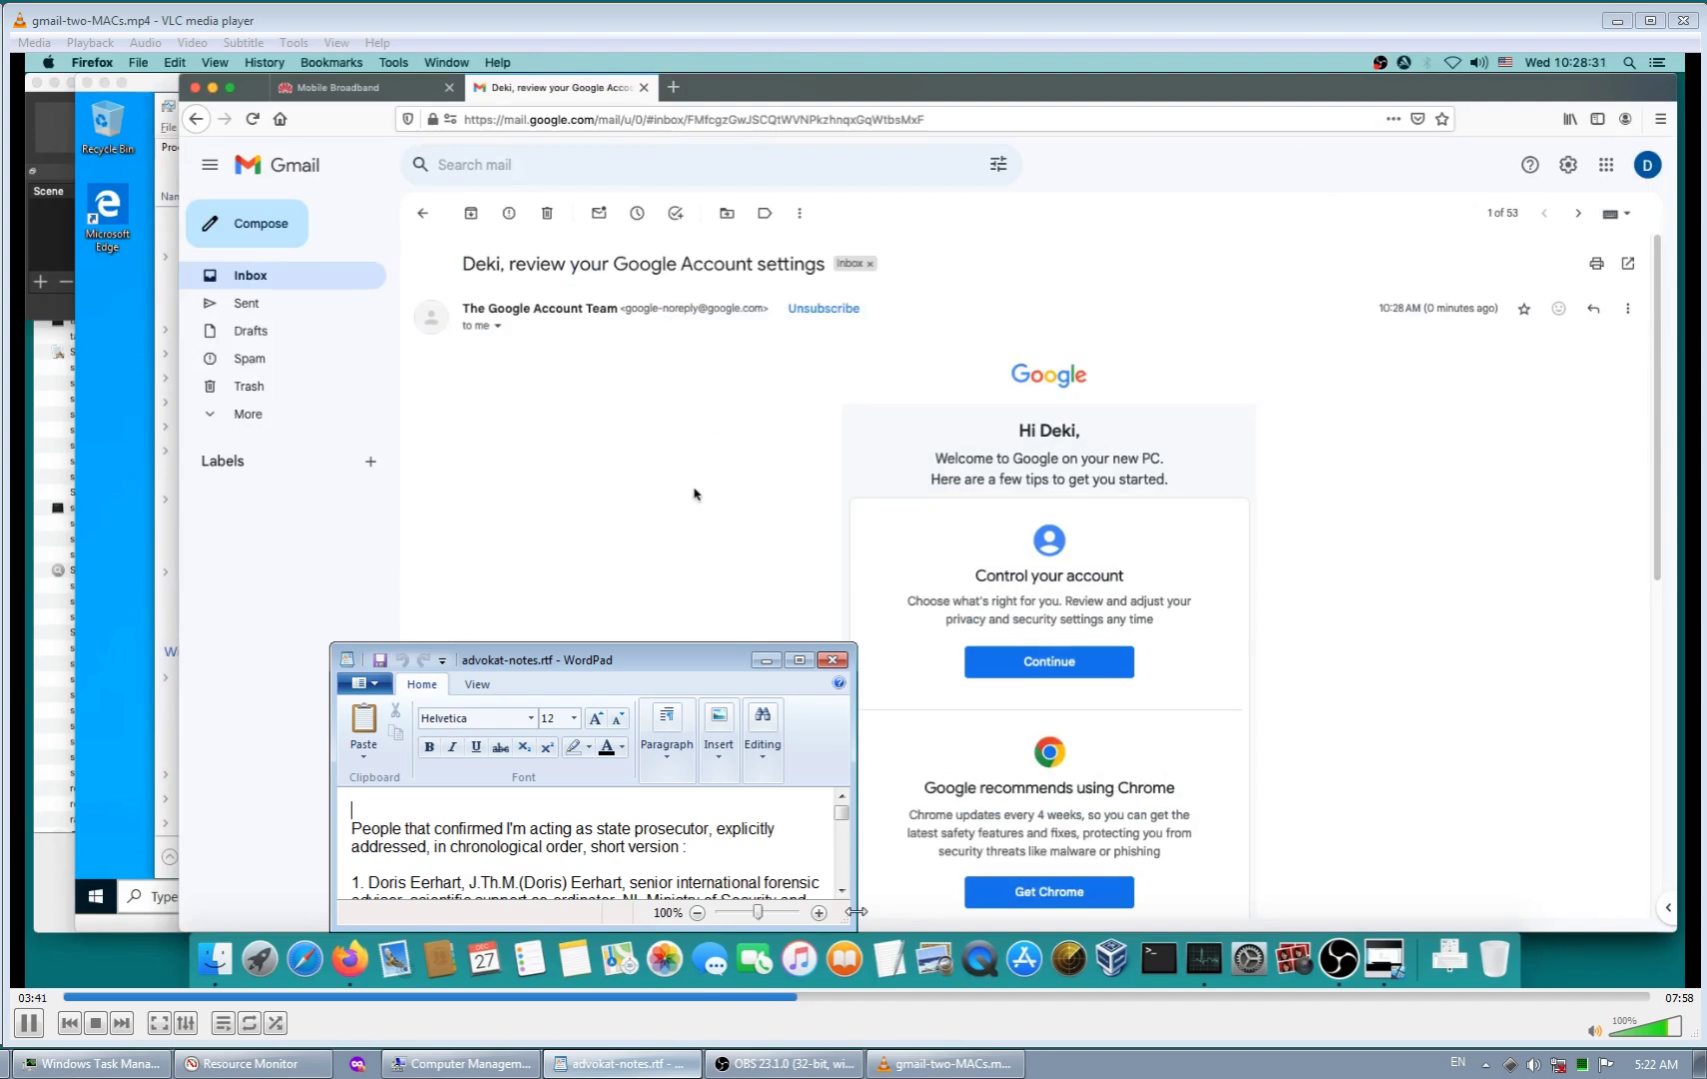
click(316, 287)
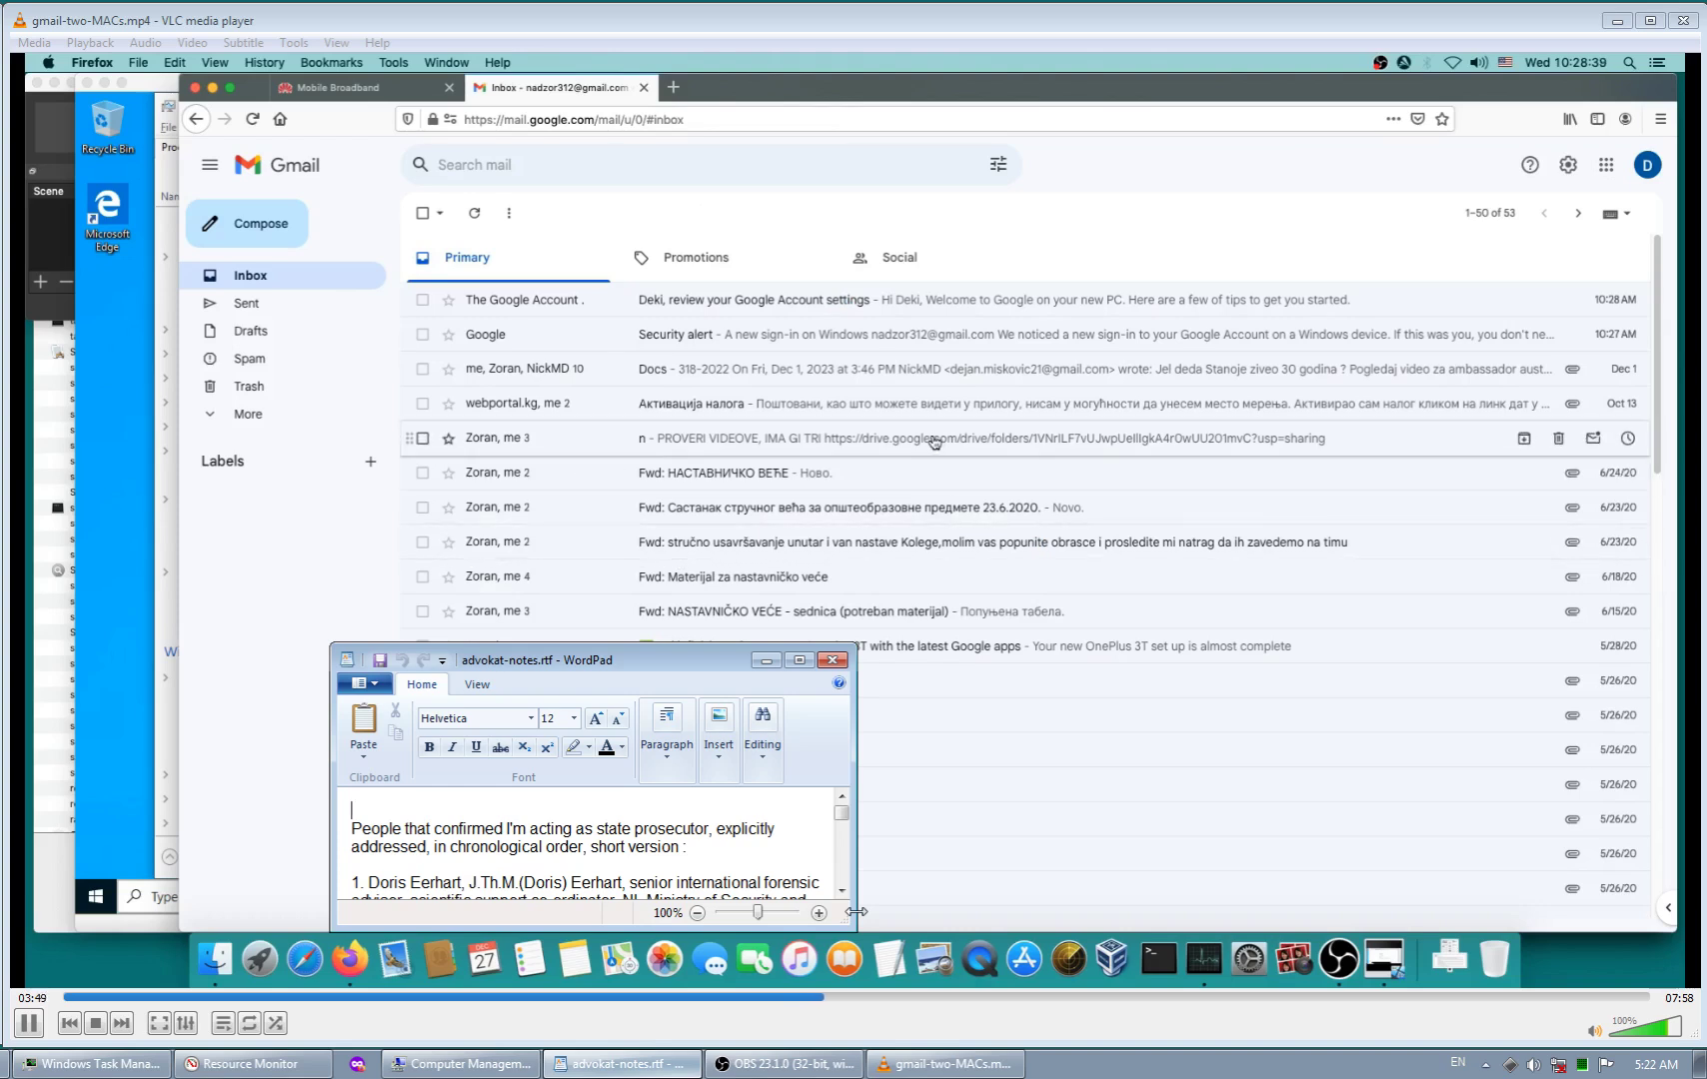
click(1608, 171)
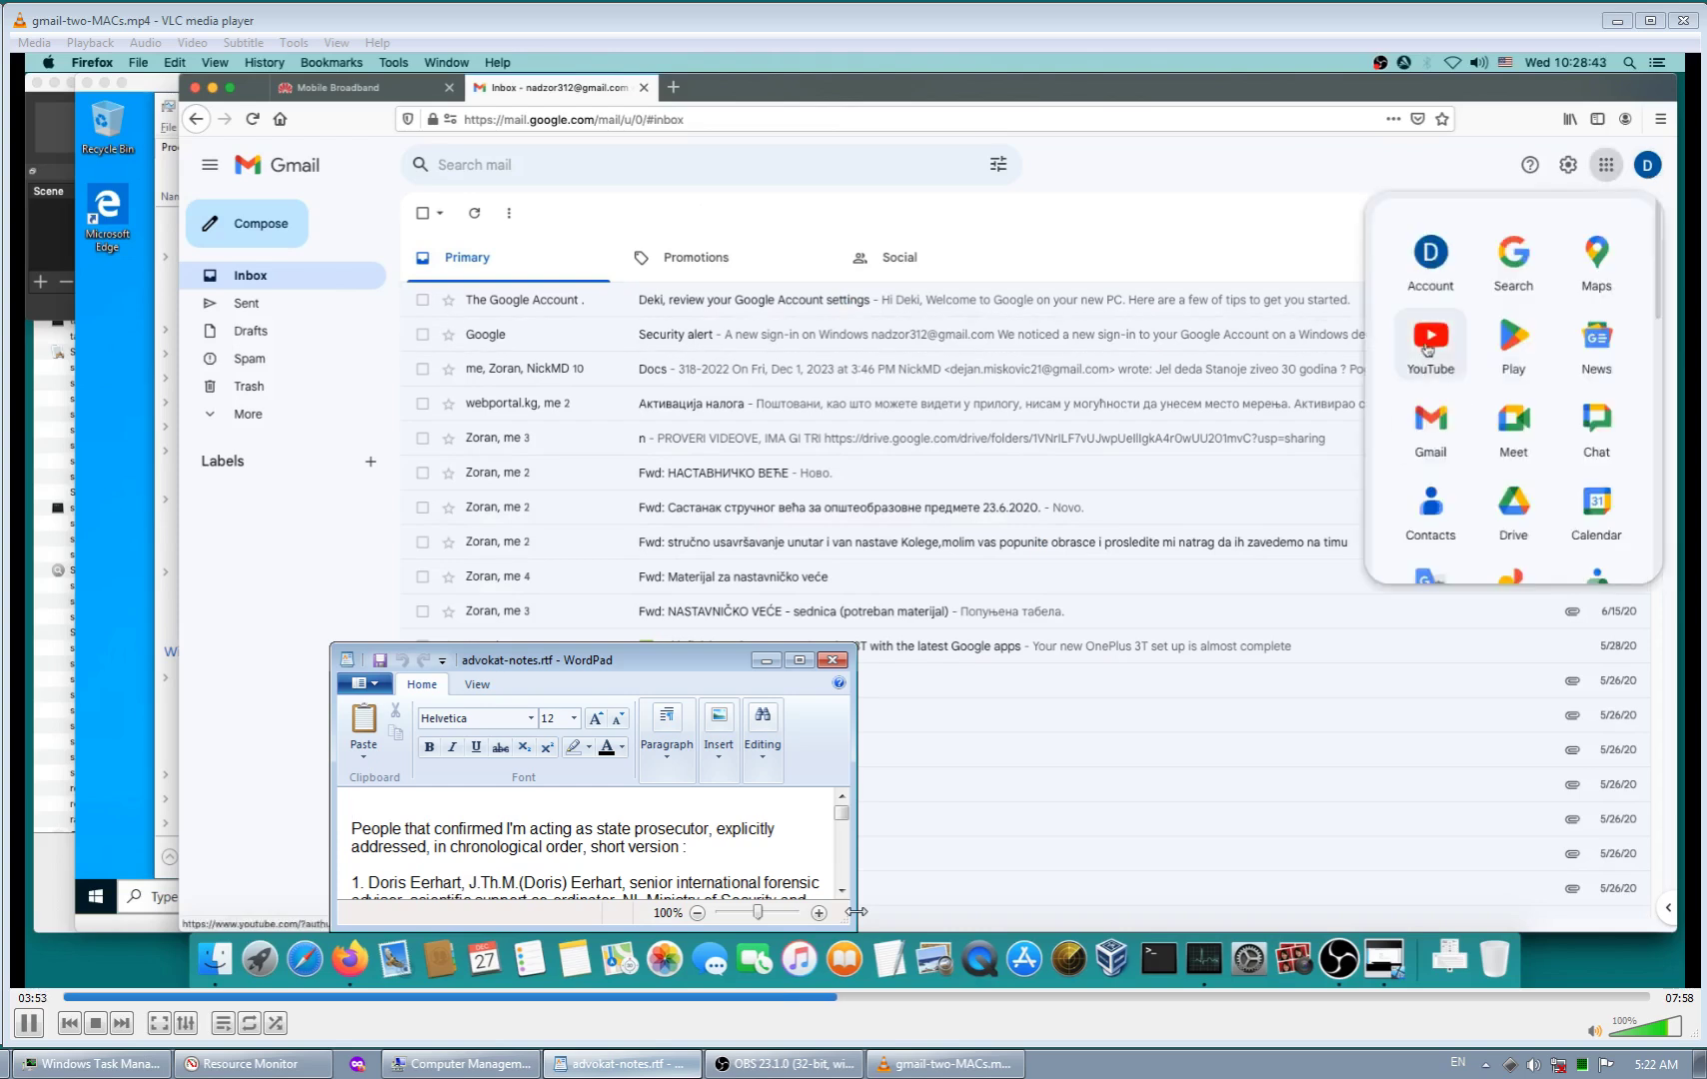
click(1429, 350)
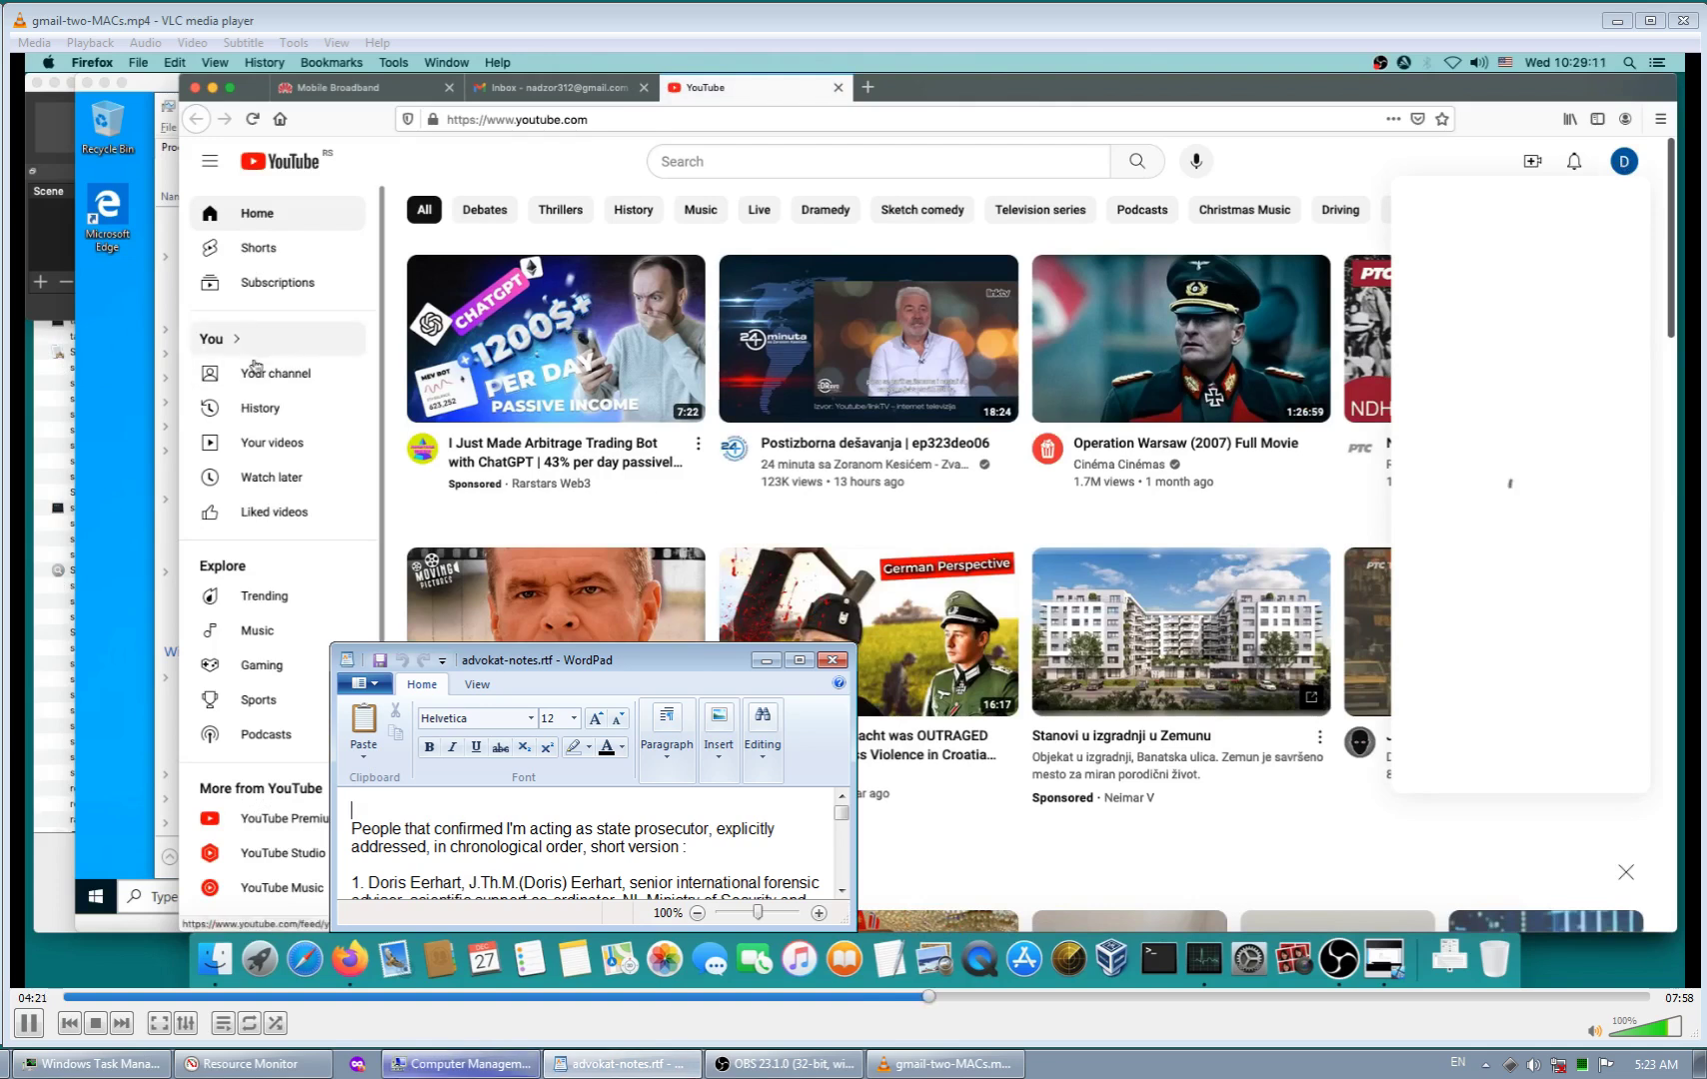
- Hide and restore the WordPad notes window from the VM taskbar
click(631, 1068)
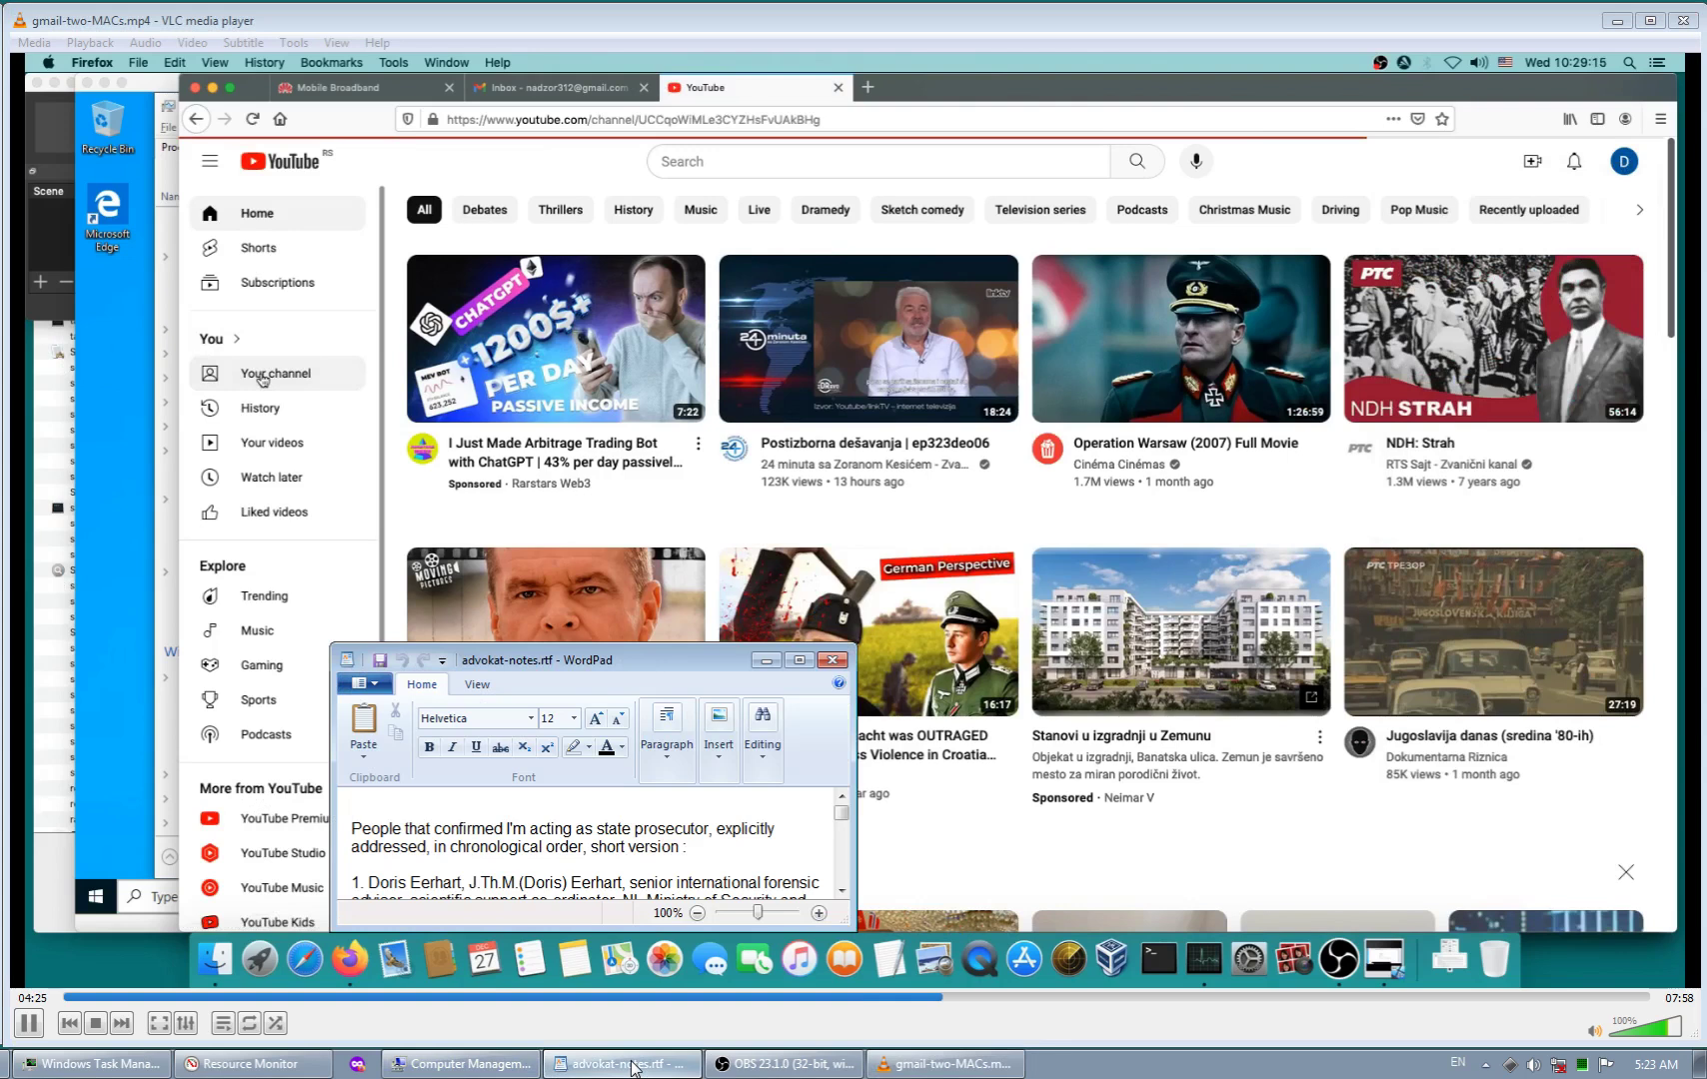
click(633, 1068)
click(632, 1069)
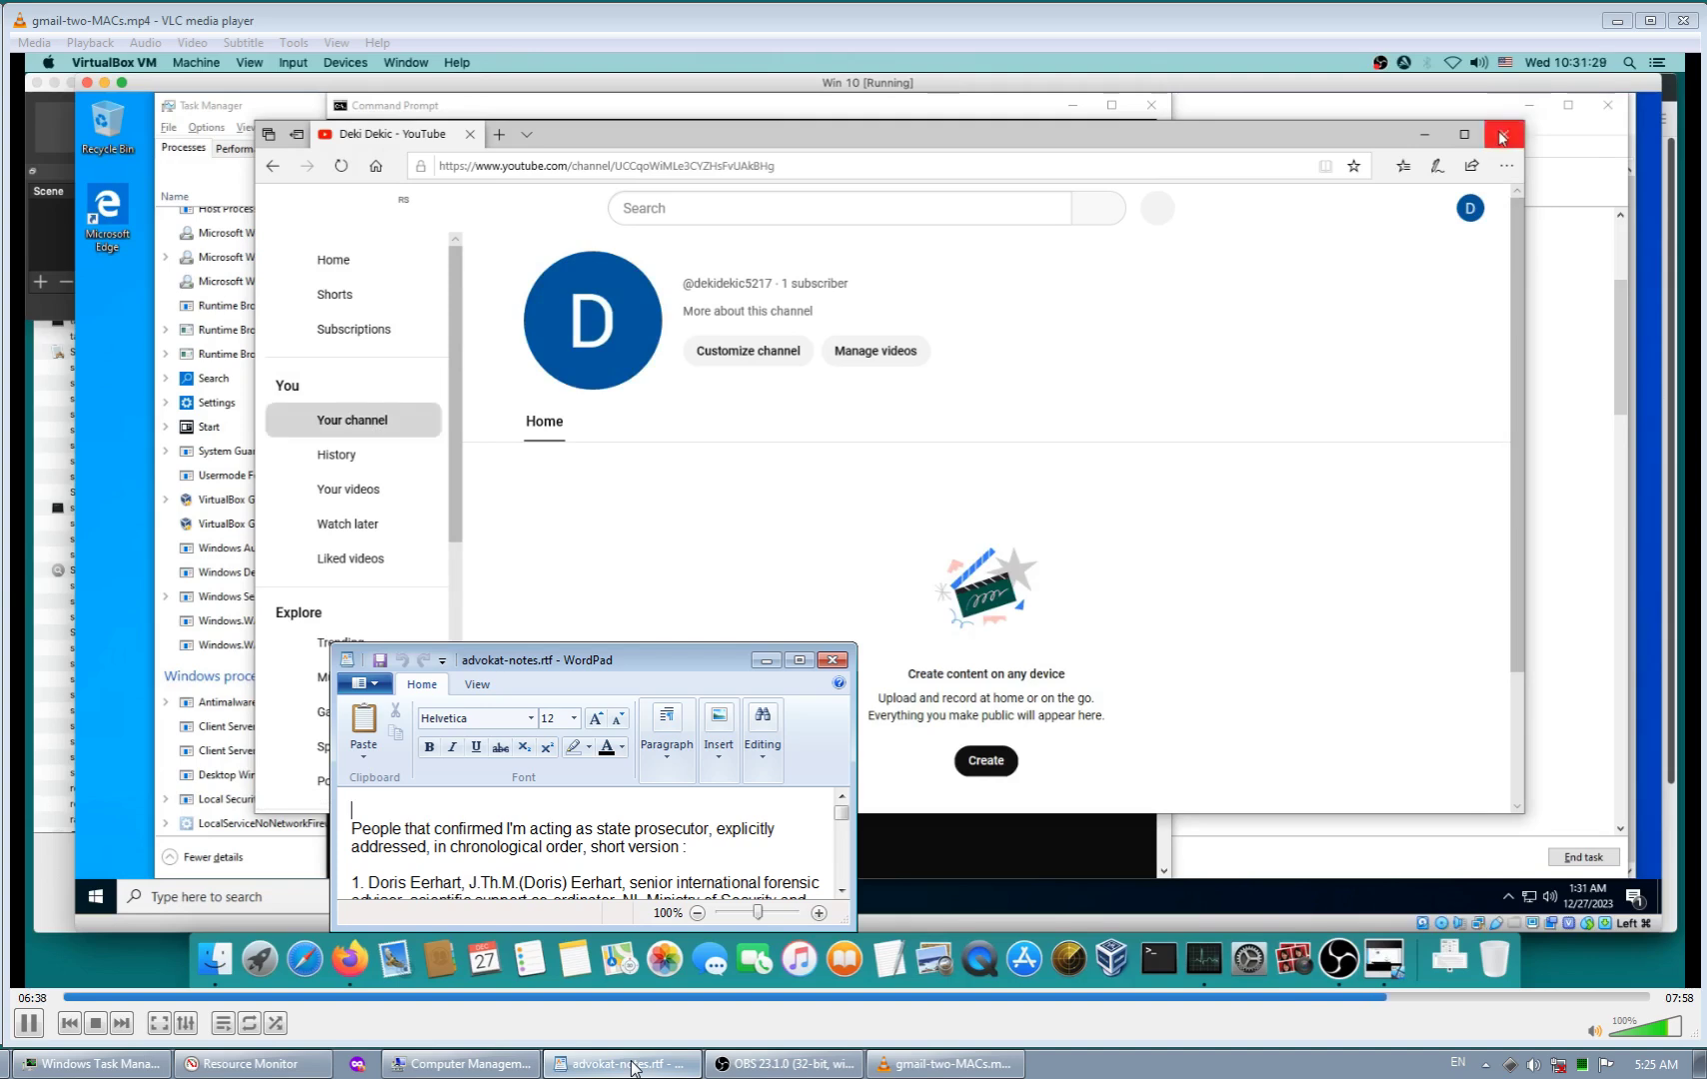
- Close the Edge YouTube window and make the ipconfig Command Prompt active
click(1501, 137)
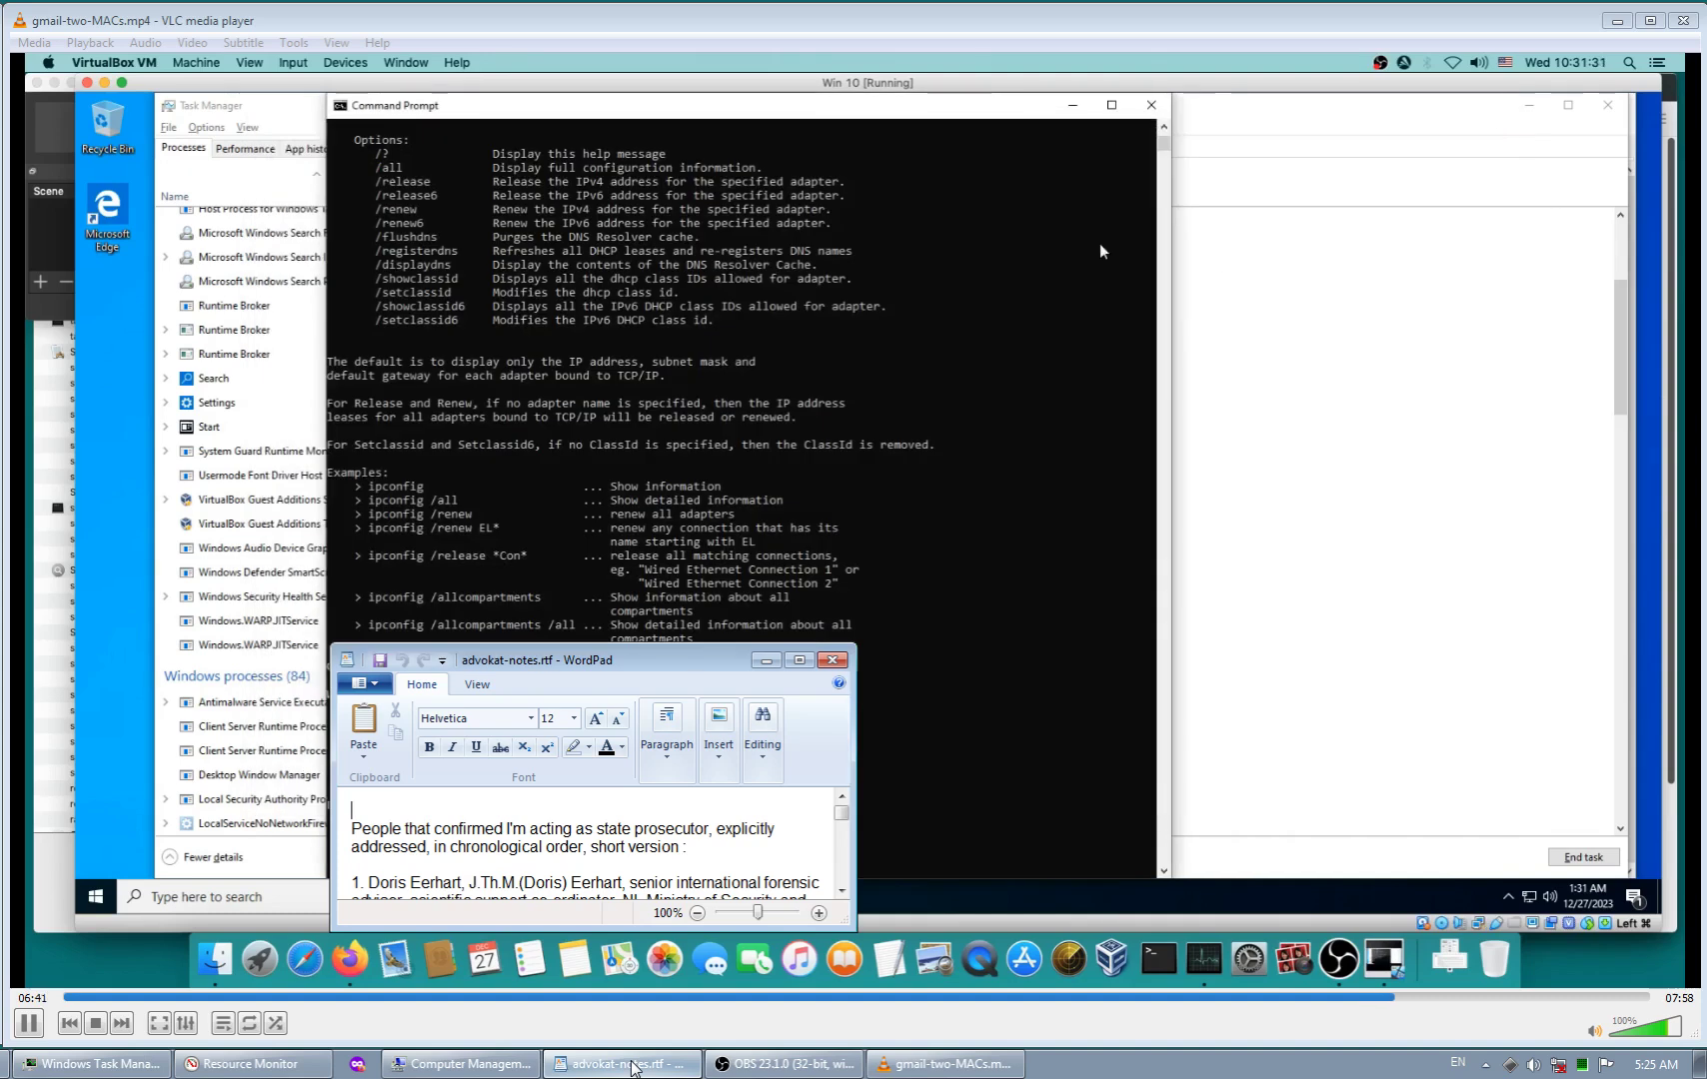
click(1054, 253)
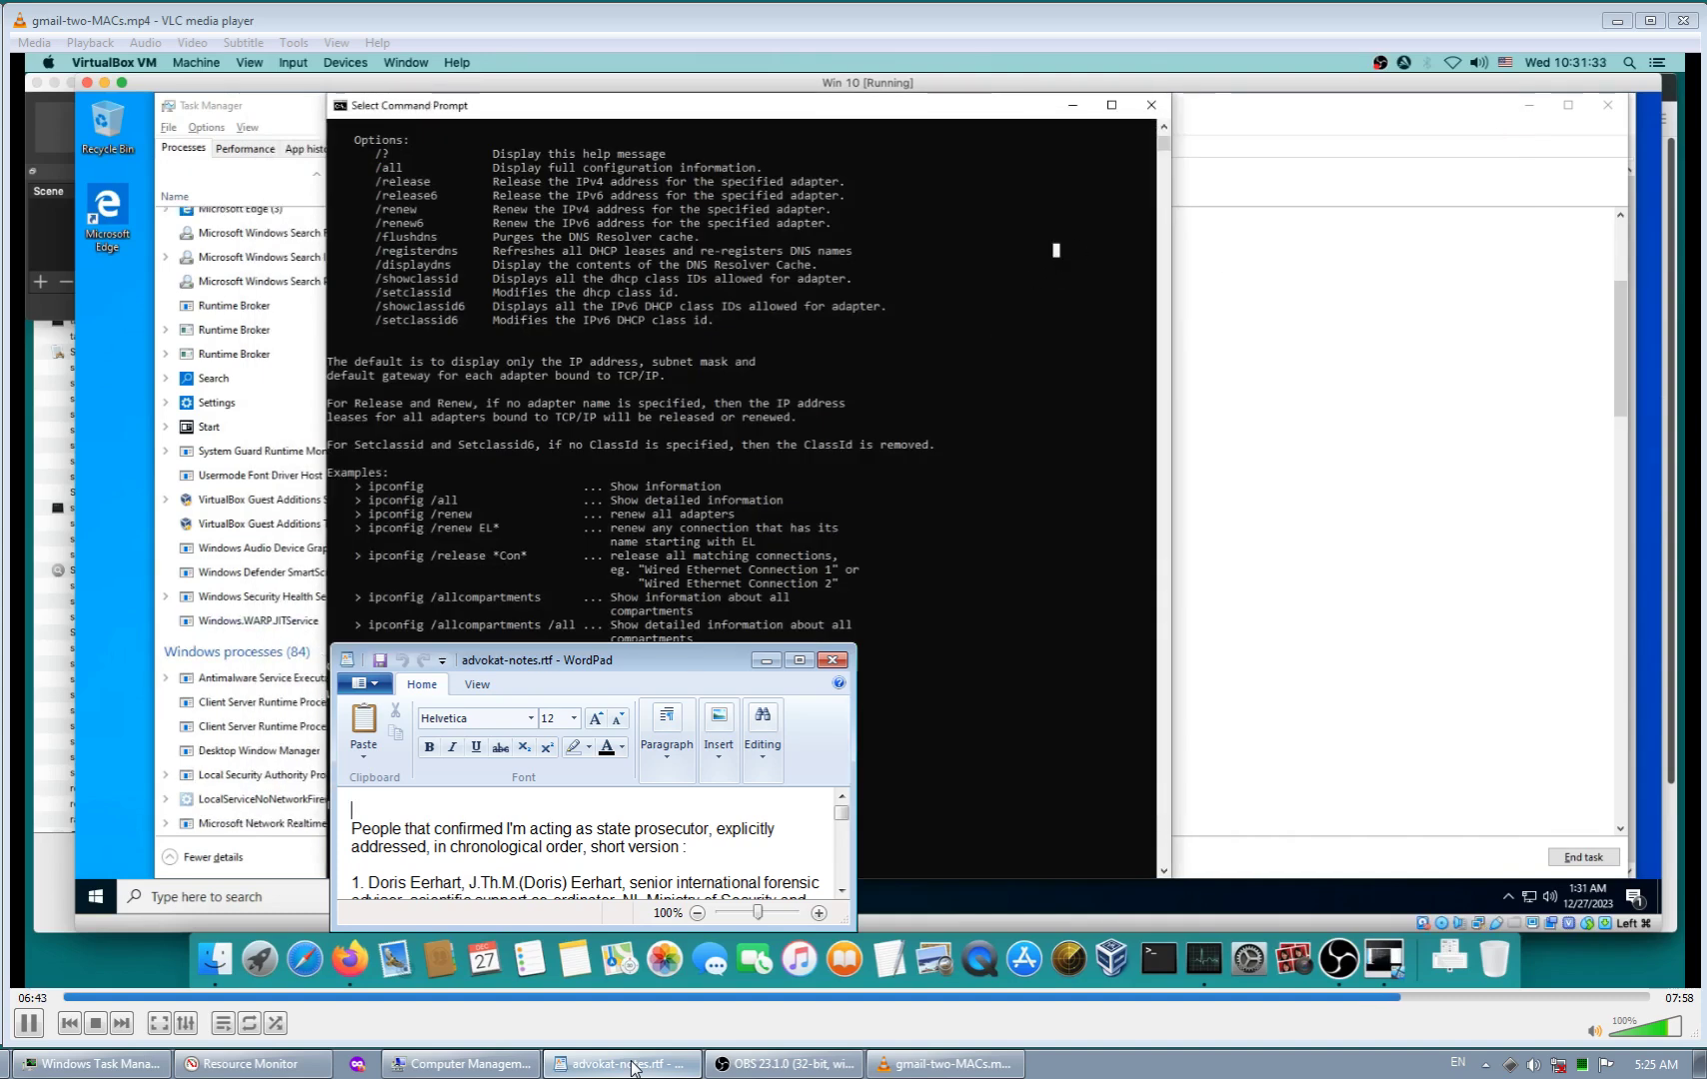